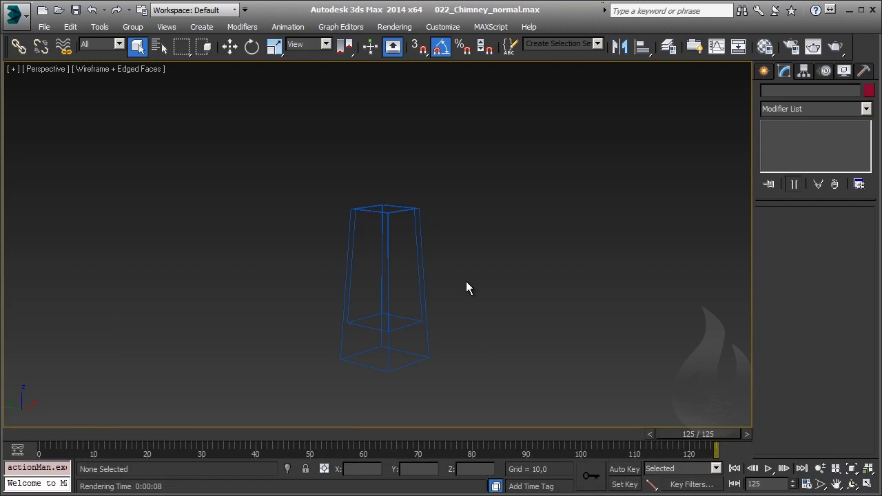
- Create a Super Spray particle emitter at the base of the chimney
left_click(424, 250)
middle_click_drag(445, 179, 435, 232, "alt")
scroll(435, 232, "up", 5)
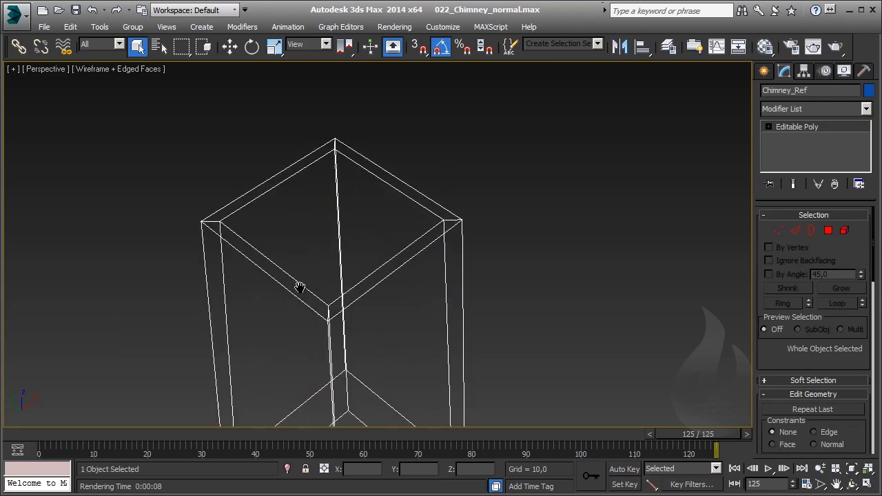
middle_click_drag(300, 287, 403, 144, "alt")
middle_click_drag(354, 301, 354, 177, "alt")
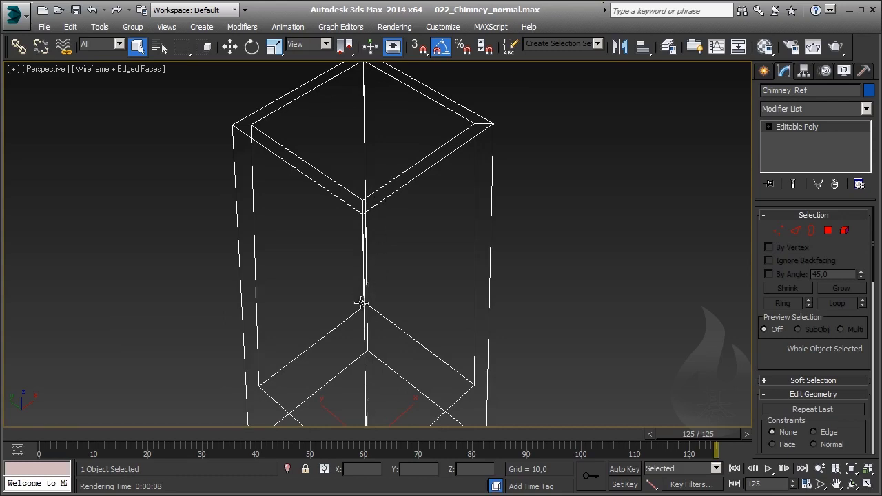
scroll(383, 316, "down", 4)
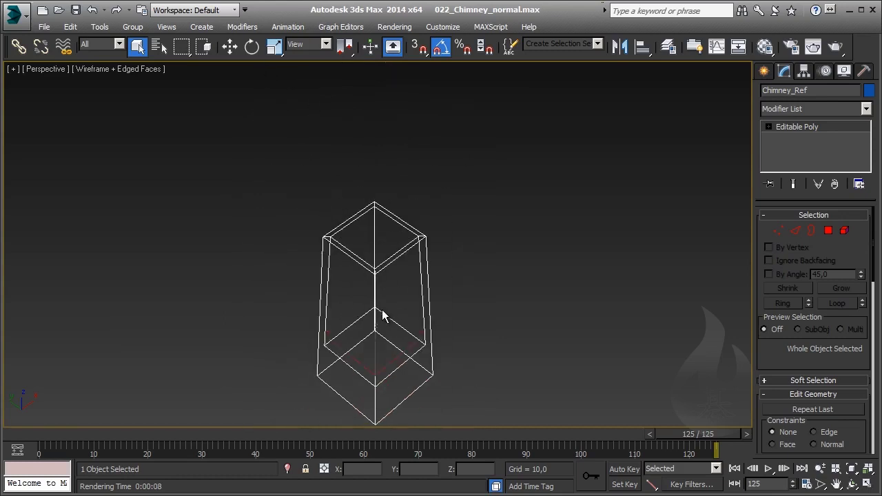
mouse_move(383, 316)
middle_mouse_down("alt")
mouse_move(388, 321)
mouse_move(368, 305)
middle_mouse_up("alt")
left_click(460, 271)
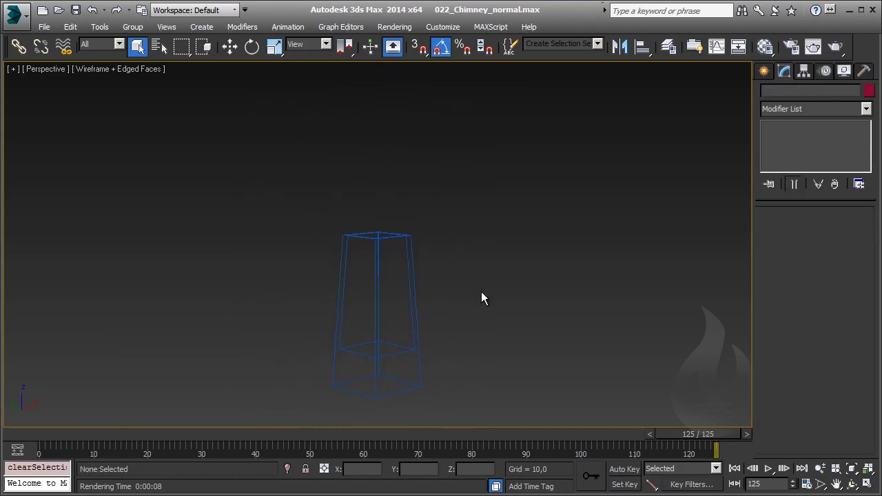
left_click(763, 70)
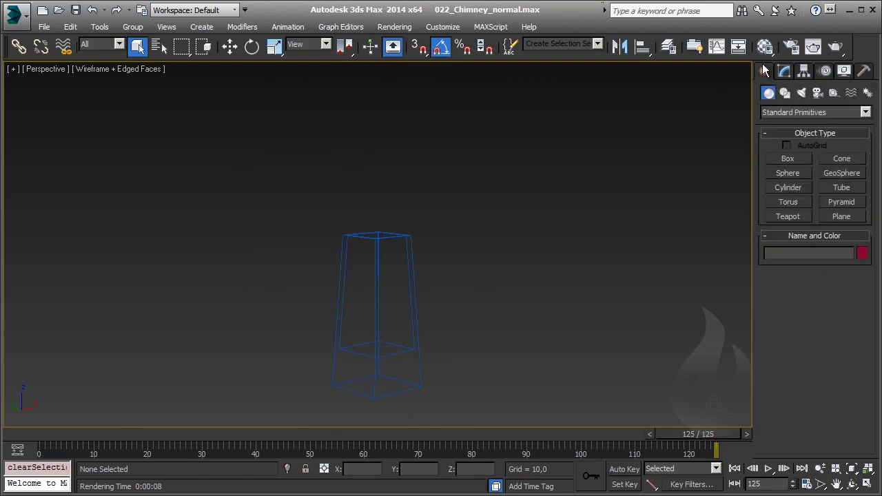
left_click(799, 113)
left_click(799, 149)
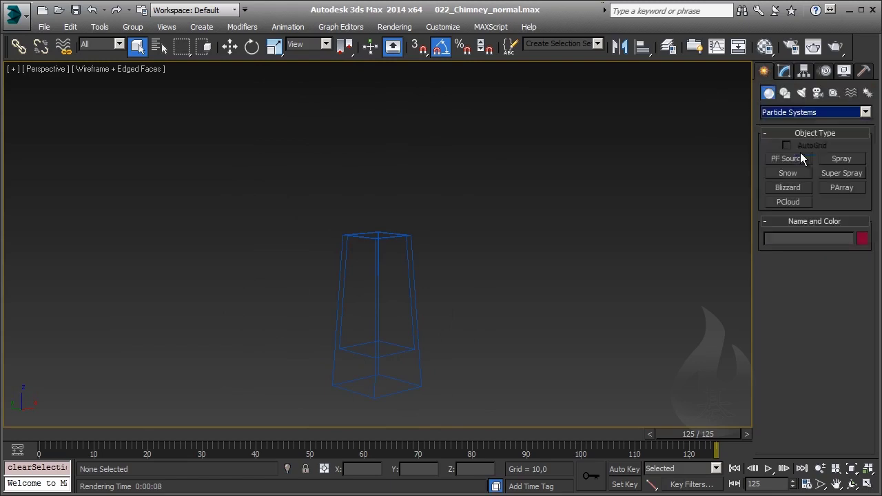
left_click(842, 174)
mouse_move(301, 358)
middle_mouse_down("alt")
mouse_move(301, 370)
mouse_move(383, 341)
mouse_move(311, 370)
mouse_move(350, 335)
middle_mouse_up("alt")
left_click_drag(350, 318, 355, 324)
- Align the emitter to the chimney and raise it to the chimney top, around Z 68.414
key("w")
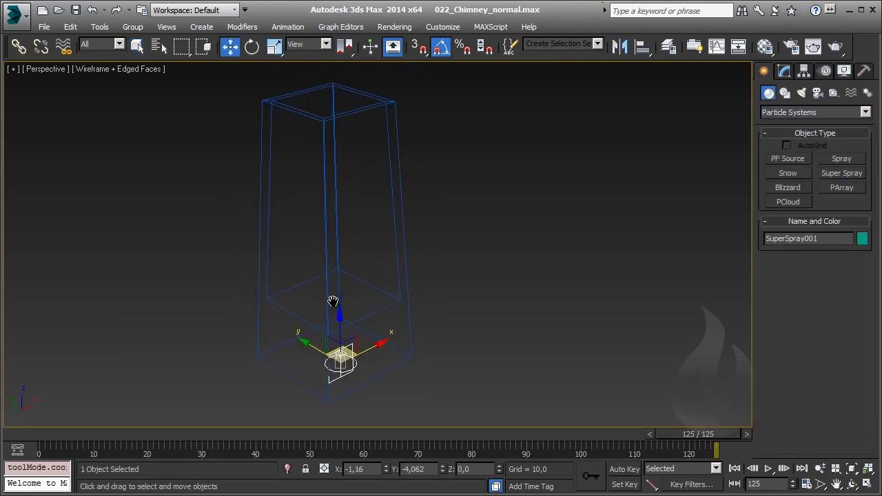
scroll(351, 323, "down", 3)
left_click(642, 46)
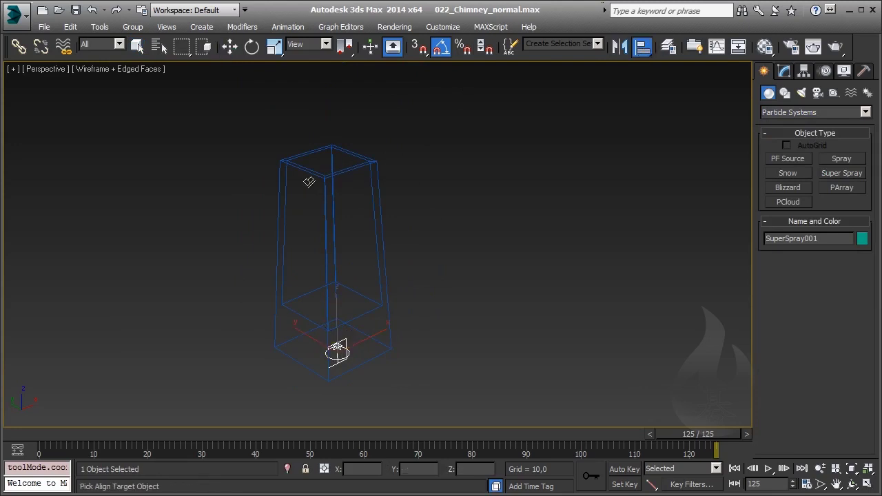
left_click(329, 186)
left_click(443, 365)
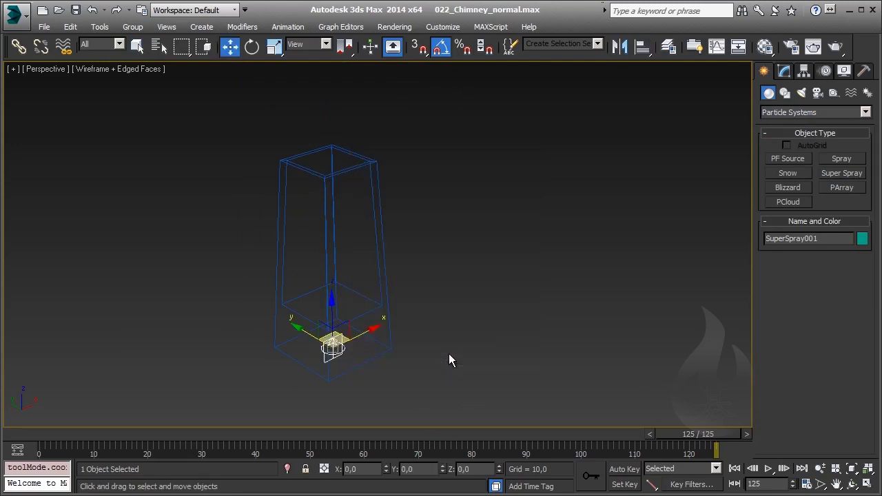
middle_click_drag(449, 360, 393, 341, "alt")
left_click_drag(346, 303, 345, 153)
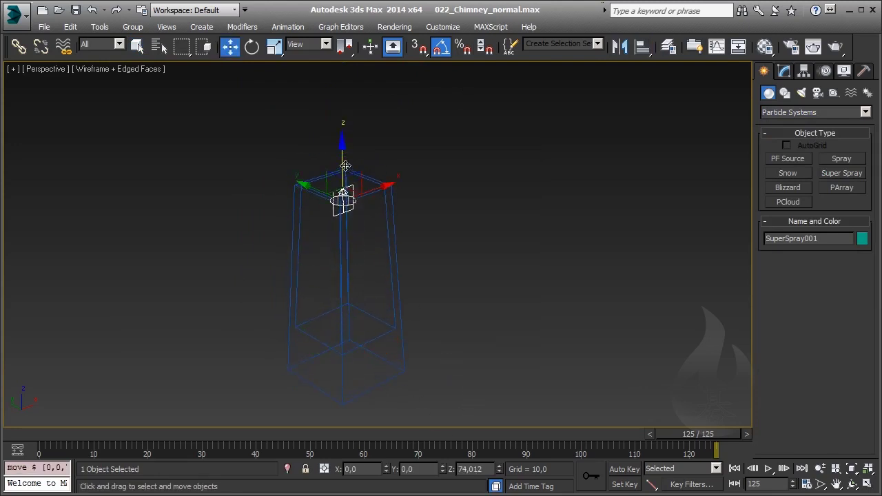
middle_click_drag(345, 153, 349, 222, "alt")
left_click_drag(343, 154, 342, 168)
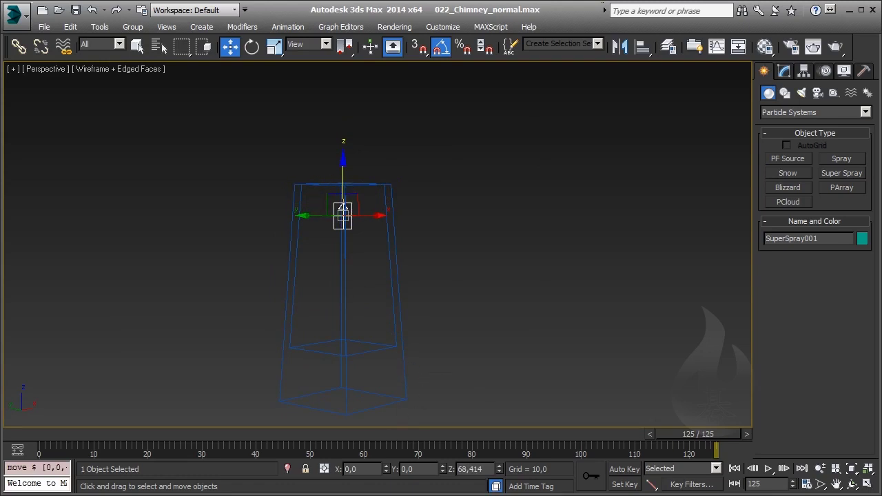
- Rewind the time slider to frame 0 and bring SuperSpray001's Basic Parameters rollout into view
left_click(783, 71)
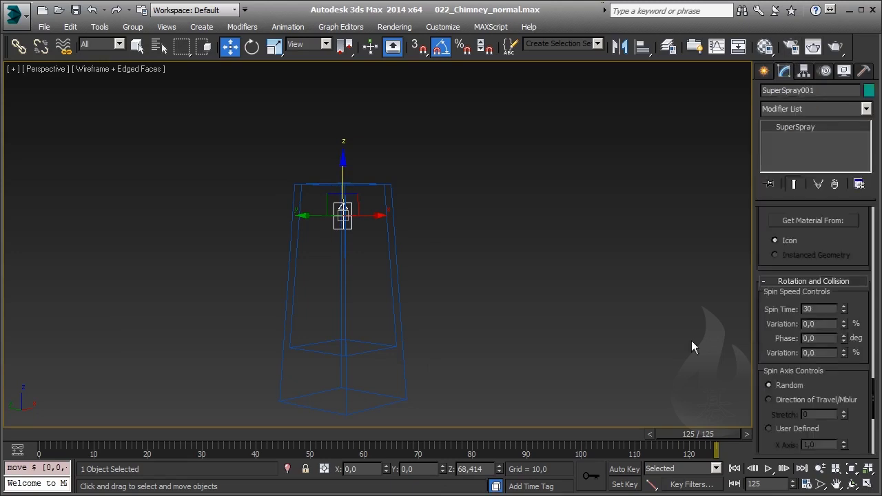
mouse_move(34, 433)
left_mouse_down()
mouse_move(162, 443)
mouse_move(70, 409)
mouse_move(35, 412)
left_mouse_up()
key("w")
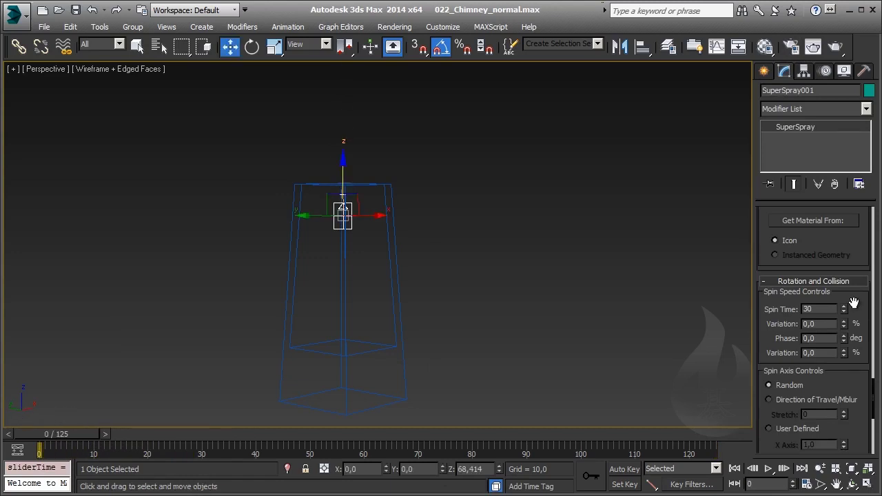
scroll(815, 362, "up", 5)
scroll(815, 362, "up", 5)
scroll(815, 362, "up", 5)
scroll(815, 361, "up", 5)
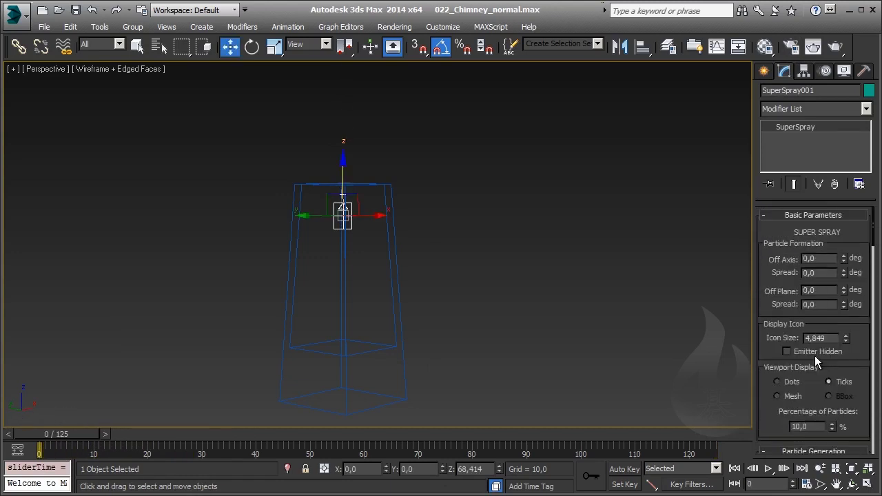
scroll(840, 256, "down", 1)
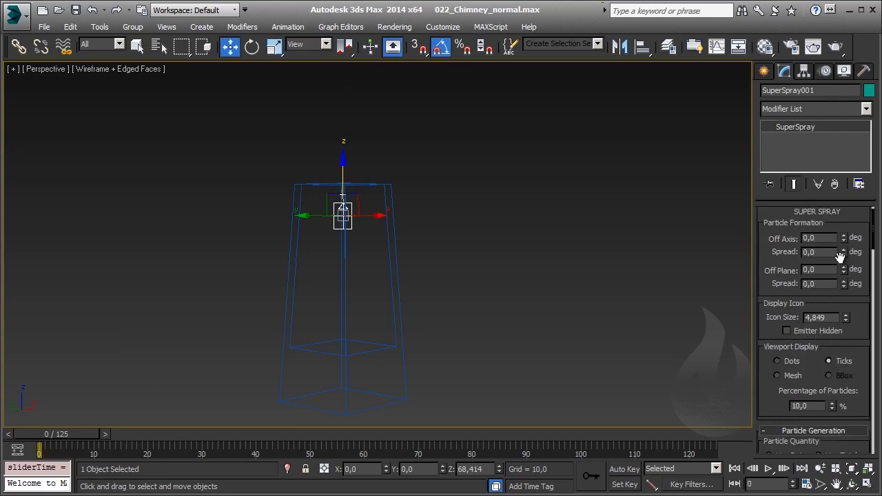
scroll(839, 257, "up", 1)
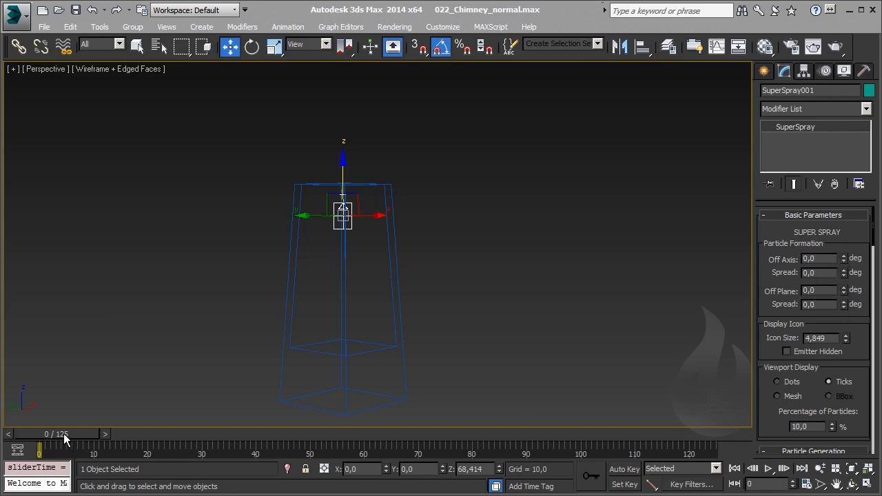
- At frame 6, set the emitter's off-axis Spread to 10°
left_click_drag(64, 433, 93, 430)
middle_click_drag(462, 289, 472, 351)
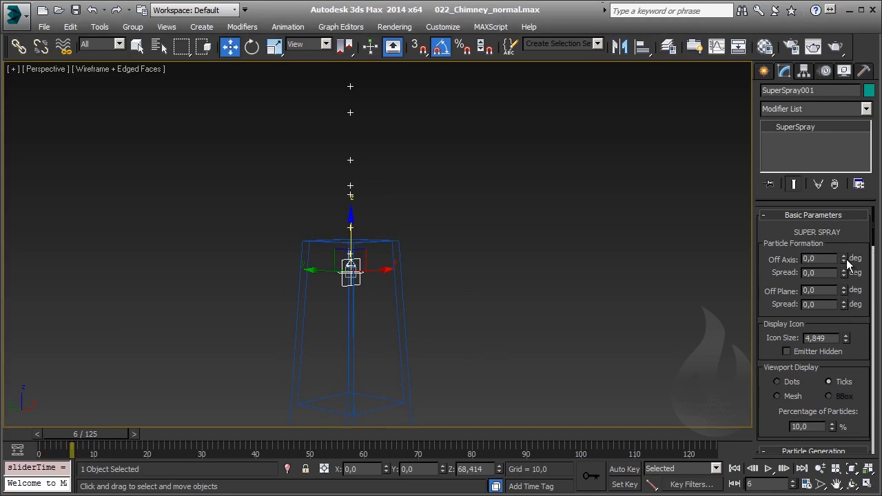
mouse_move(848, 262)
left_mouse_down()
mouse_move(854, 232)
mouse_move(849, 265)
mouse_move(850, 256)
left_mouse_up()
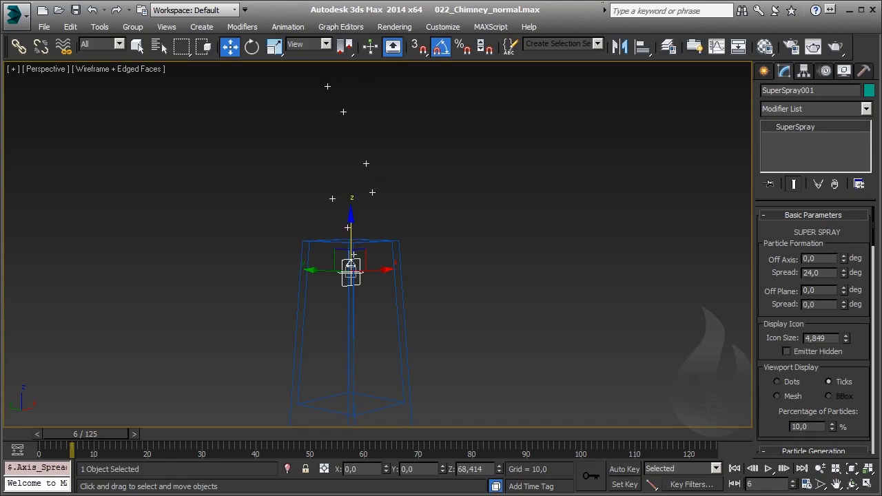
left_click(825, 274)
type("10")
key("Return")
- Set Off Plane to 50° and its Spread to 70°, previewing at frame 14
mouse_move(844, 293)
left_mouse_down()
mouse_move(848, 312)
mouse_move(847, 298)
left_mouse_up()
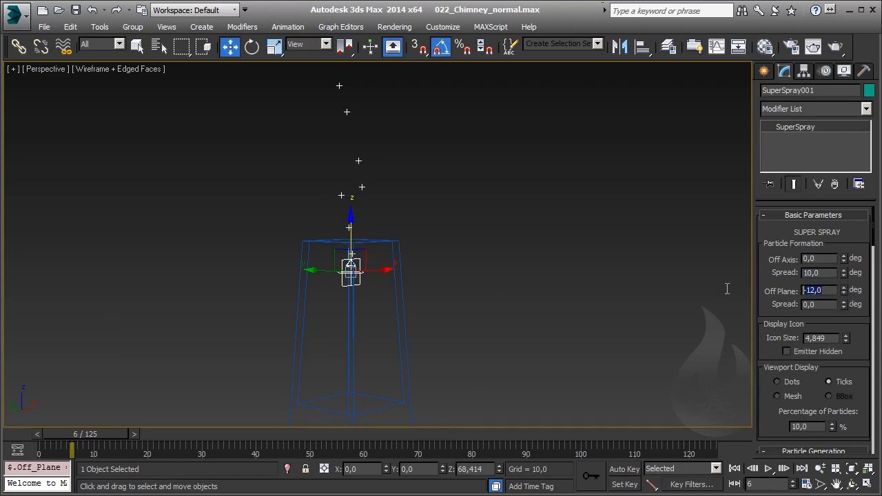
type("50")
key("Return")
mouse_move(369, 301)
middle_mouse_down("alt")
mouse_move(400, 306)
mouse_move(438, 248)
middle_mouse_up("alt")
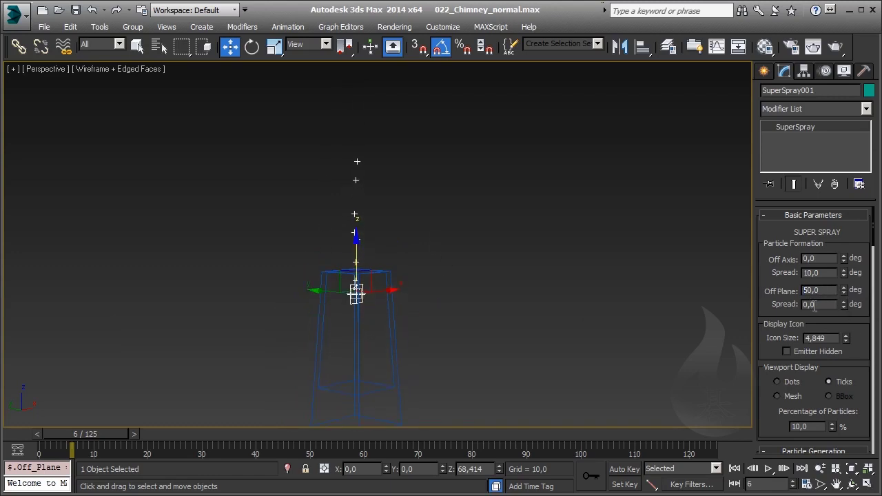
double_click(815, 306)
type("70")
key("Return")
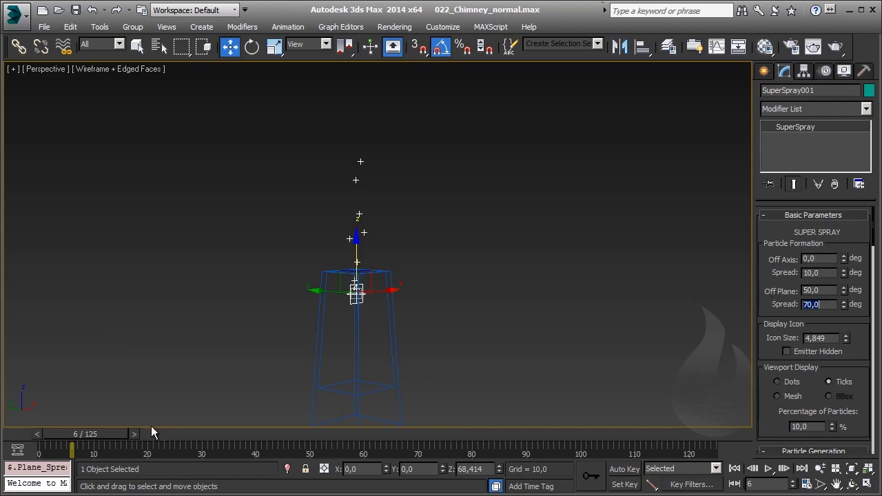
mouse_move(88, 429)
left_mouse_down()
mouse_move(181, 446)
mouse_move(106, 438)
mouse_move(139, 438)
left_mouse_up()
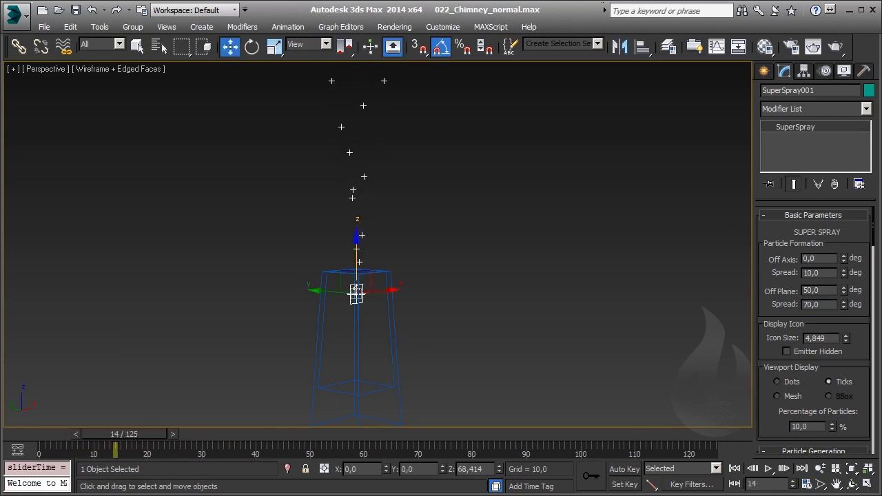
- Show 100% of the particles in the viewport
scroll(807, 402, "down", 1)
left_click(798, 412)
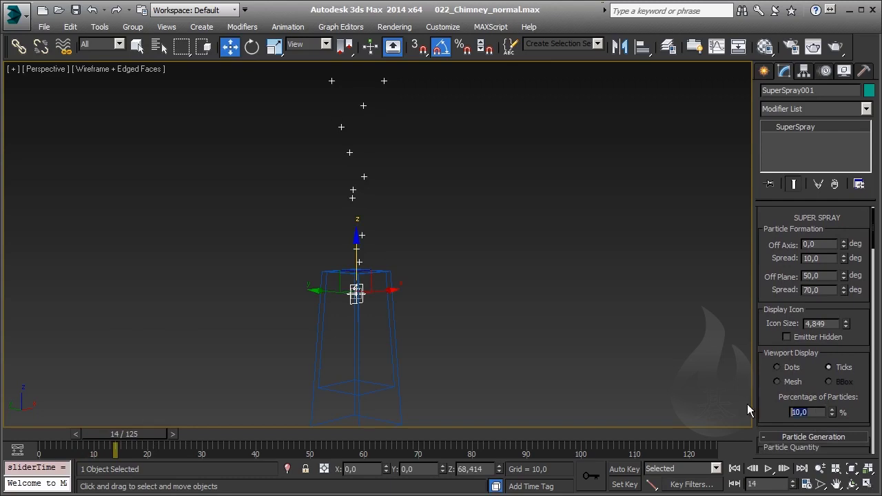
type("100")
key("Return")
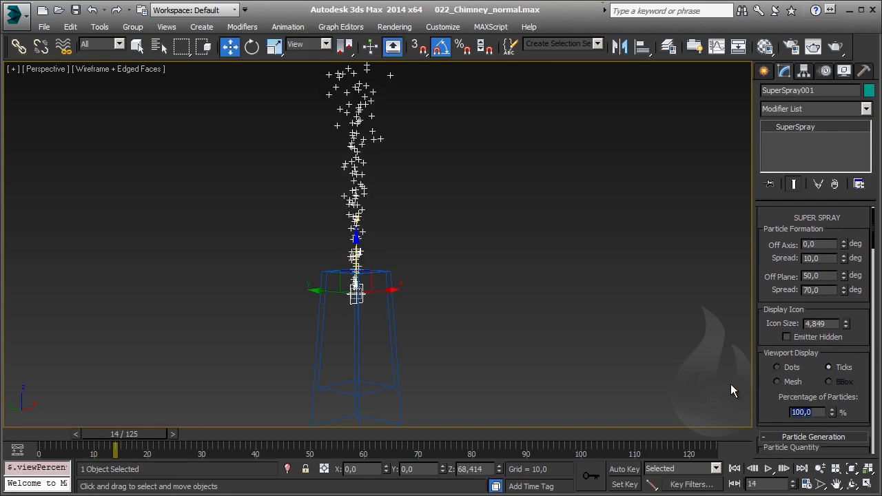
middle_click_drag(380, 270, 375, 298)
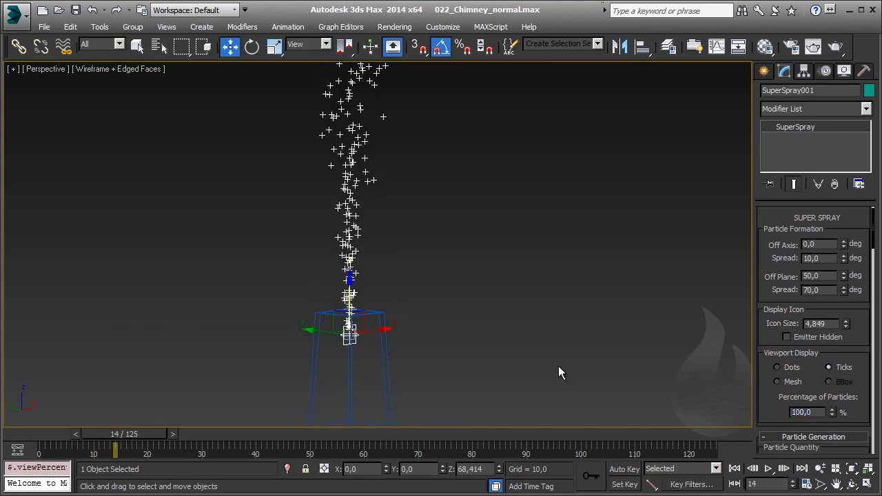
left_click_drag(763, 401, 783, 217)
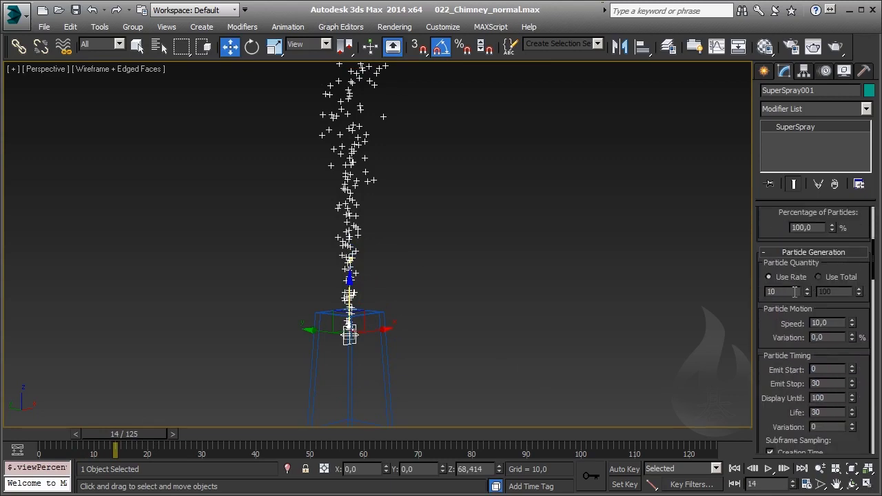
- Lower the particle Speed to 1, then further to 0.5
scroll(795, 291, "down", 1)
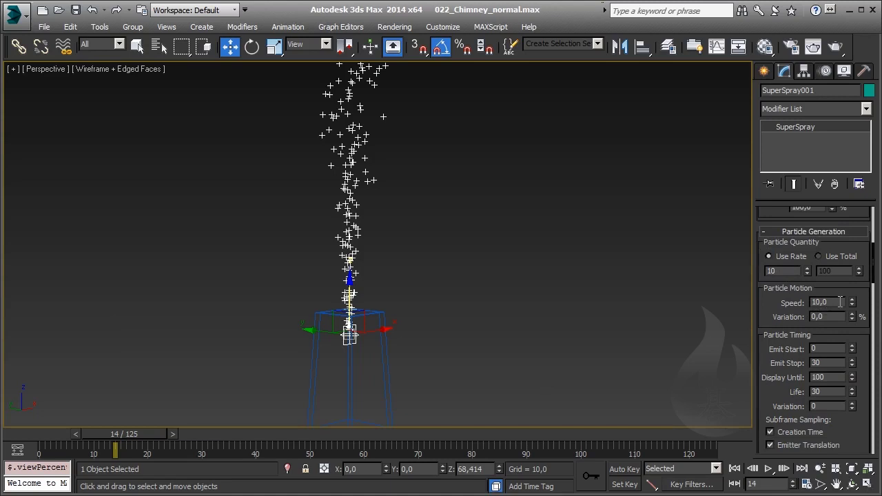
left_click_drag(840, 302, 765, 303)
type("1")
key("Return")
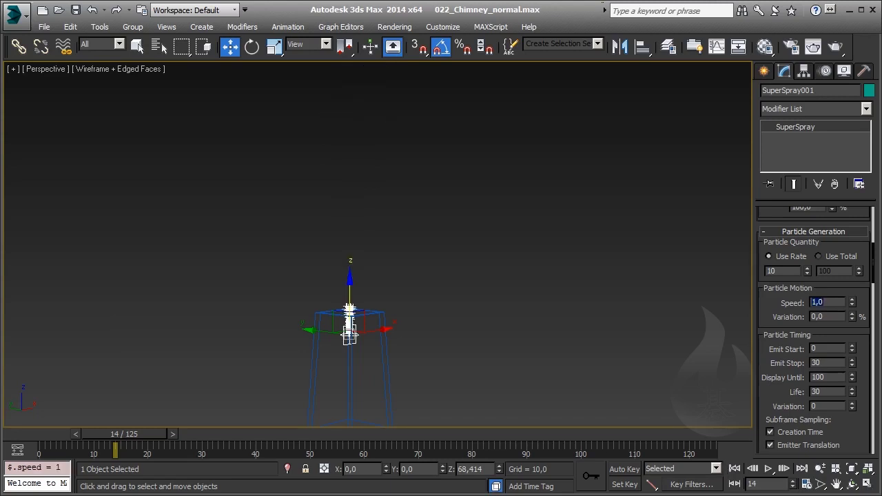
left_click_drag(131, 435, 287, 474)
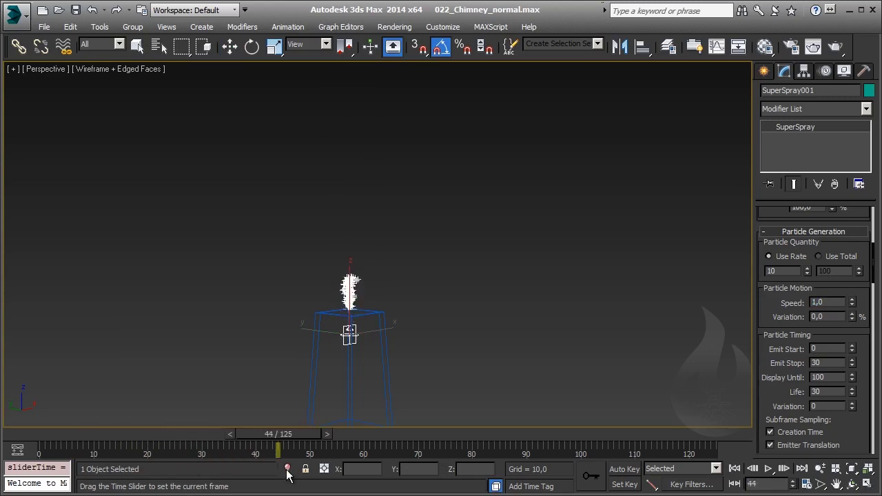
type("0")
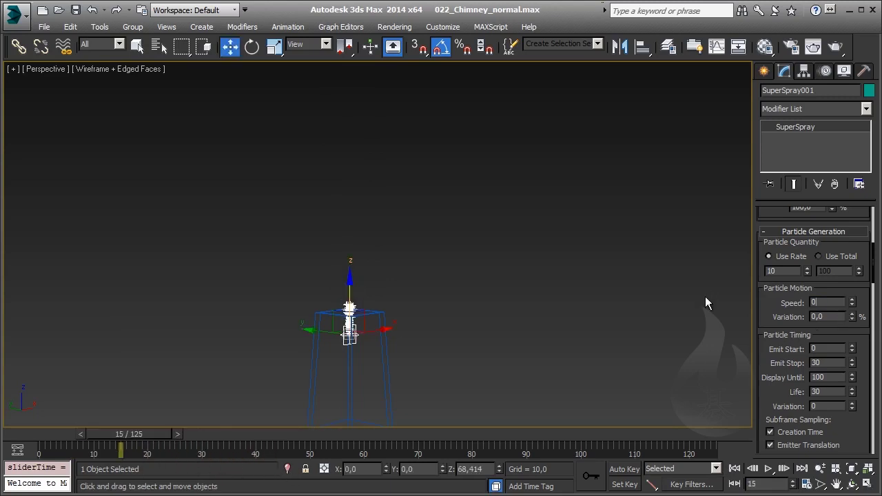
type(",5")
key("Return")
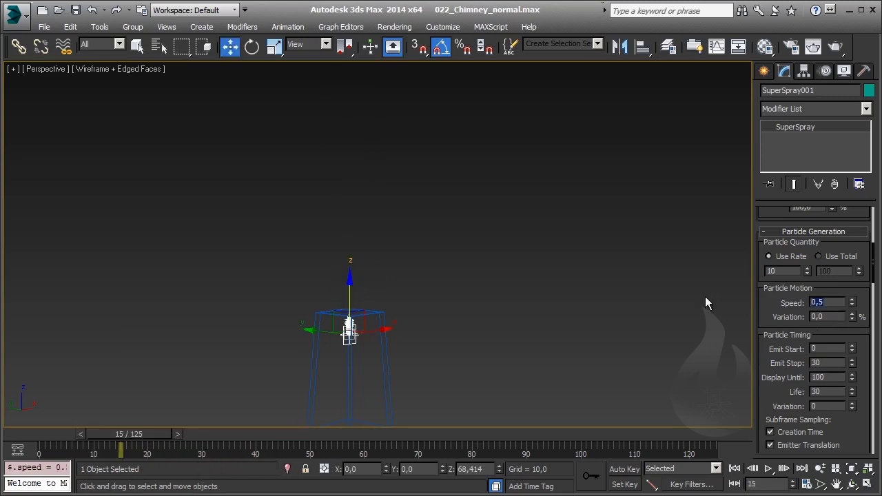
- Set Emit Start to -50 and particle Life to 200
mouse_move(129, 434)
left_mouse_down()
mouse_move(234, 451)
mouse_move(96, 446)
mouse_move(256, 437)
mouse_move(169, 433)
mouse_move(227, 441)
mouse_move(187, 451)
mouse_move(220, 448)
left_mouse_up()
key("w")
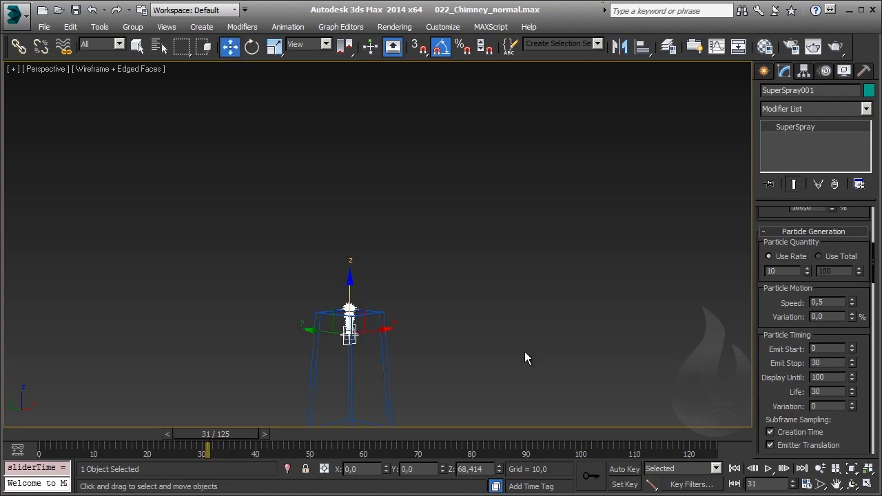
double_click(826, 347)
key("Return")
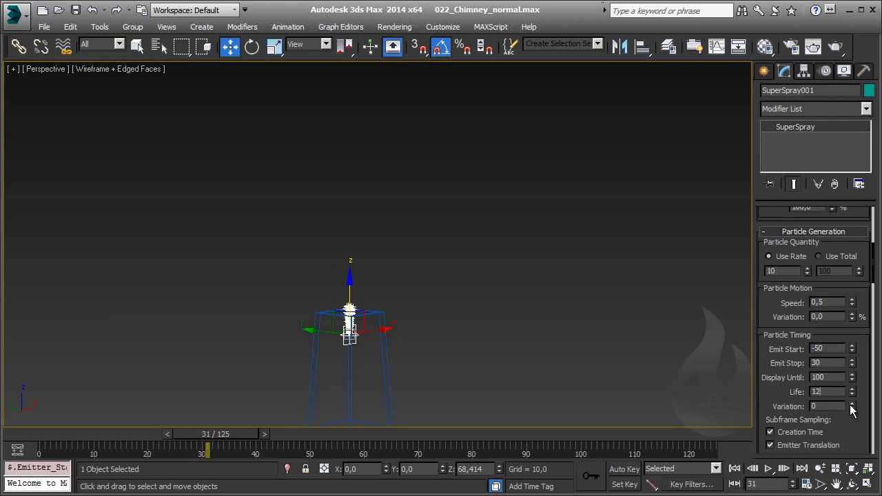
type("200")
key("Return")
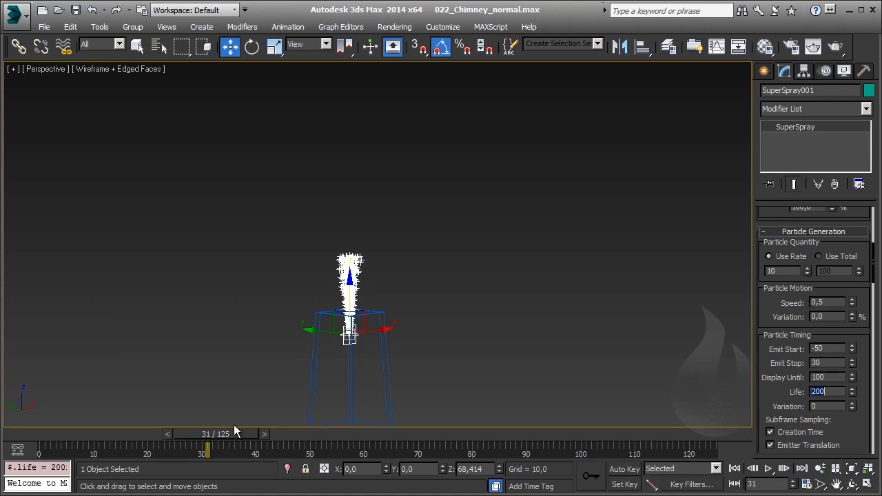
- Set both Emit Stop and Display Until to frame 125, previewing the full plume
left_click_drag(233, 425, 283, 446)
key("w")
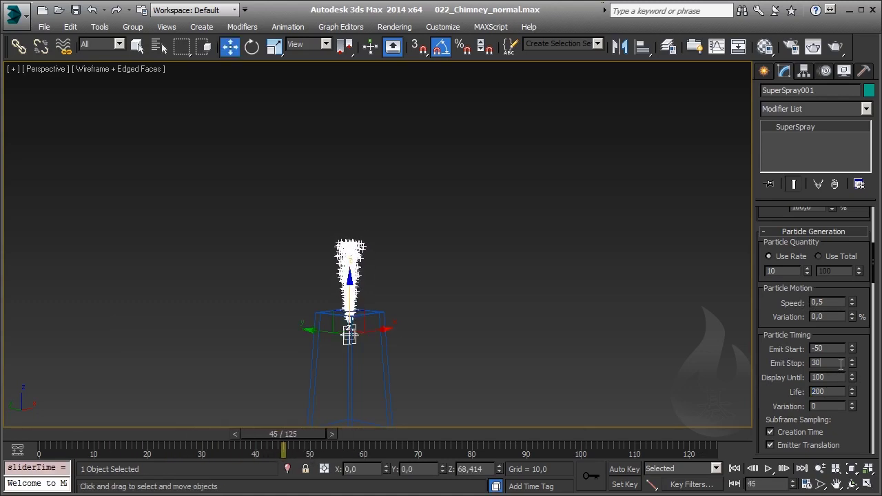
type("125")
key("Return")
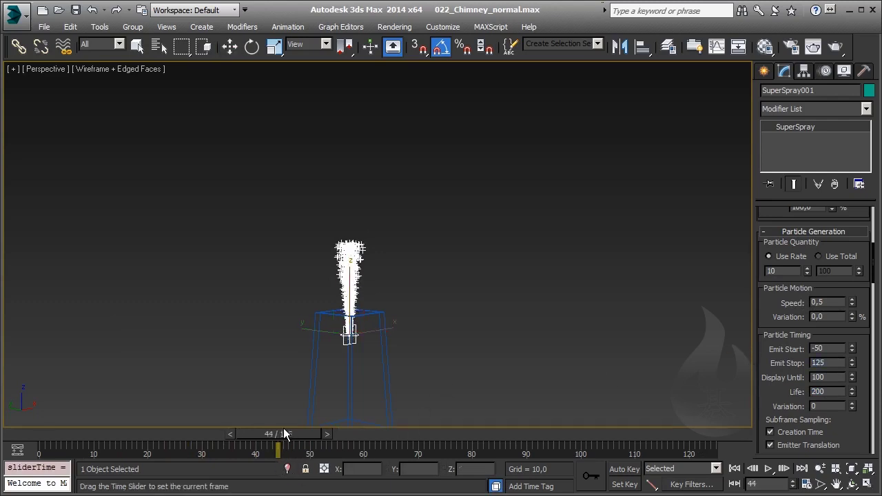
mouse_move(283, 434)
left_mouse_down()
mouse_move(600, 446)
mouse_move(443, 446)
mouse_move(38, 384)
mouse_move(311, 421)
left_mouse_up()
double_click(841, 364)
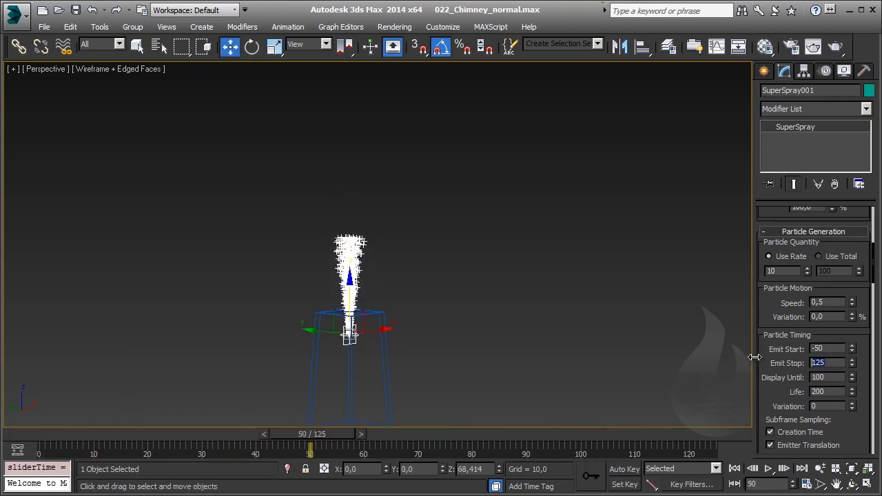
double_click(839, 377)
type("125")
key("Return")
mouse_move(318, 432)
left_mouse_down()
mouse_move(655, 455)
mouse_move(716, 440)
mouse_move(347, 436)
mouse_move(53, 400)
mouse_move(649, 469)
mouse_move(699, 461)
left_mouse_up()
key("w")
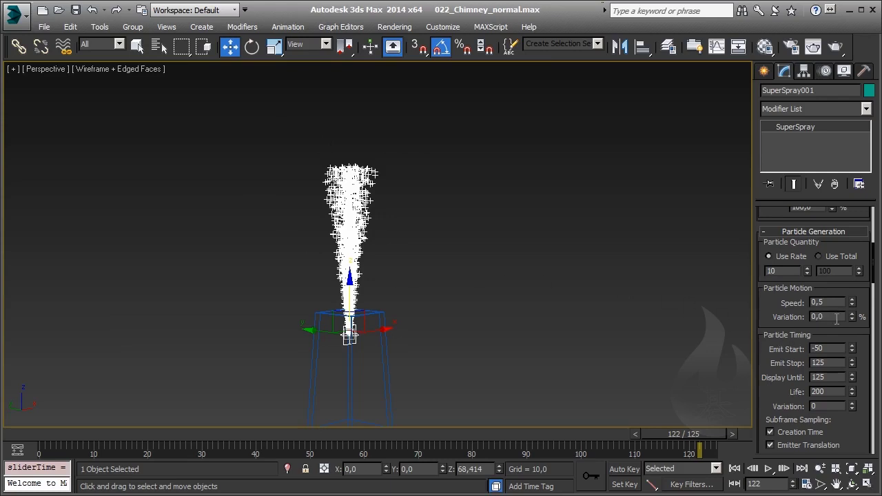
- Try speed Variation at 15% and 25%, settling on 10%
left_click_drag(836, 318, 752, 318)
type("15")
key("Return")
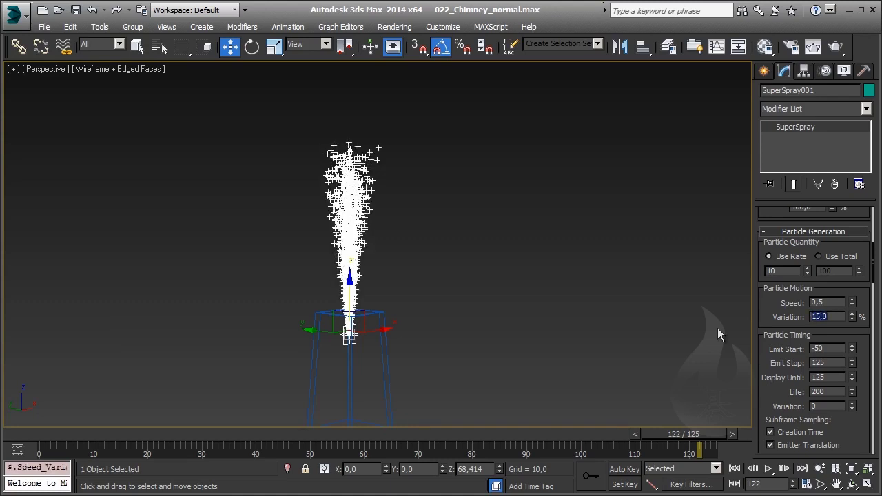
type("25")
key("Return")
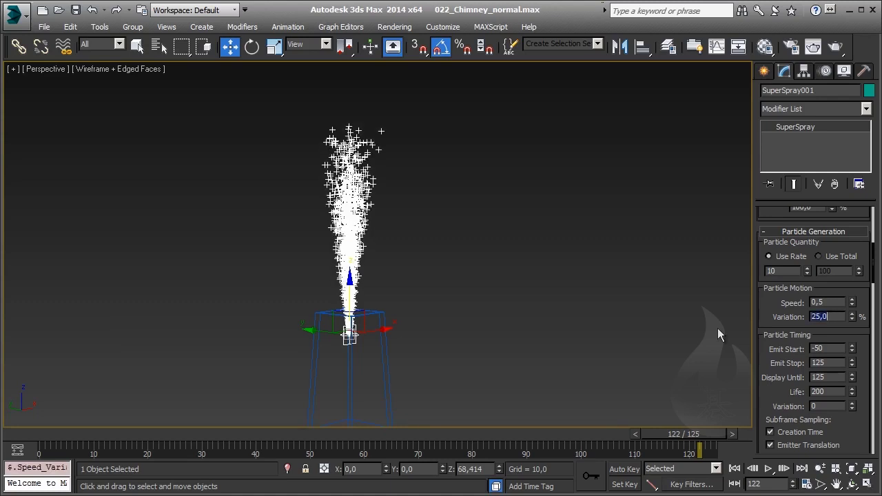
type("10")
key("Return")
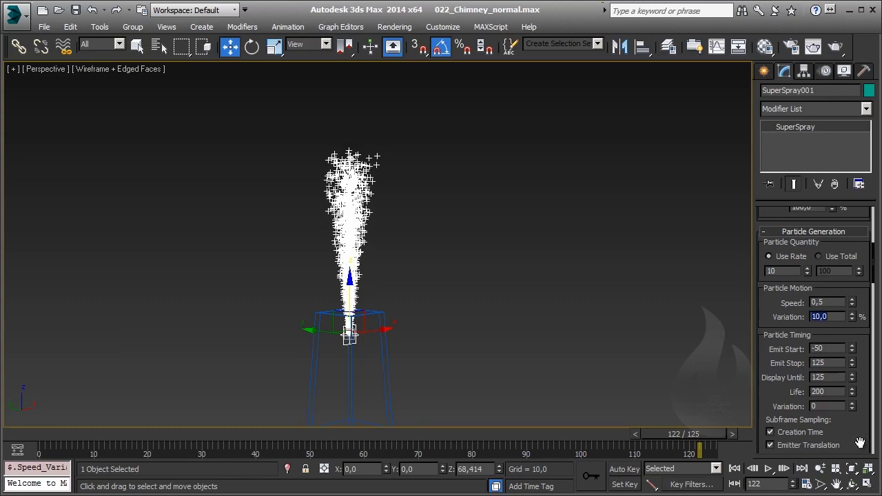
left_click_drag(852, 440, 847, 248)
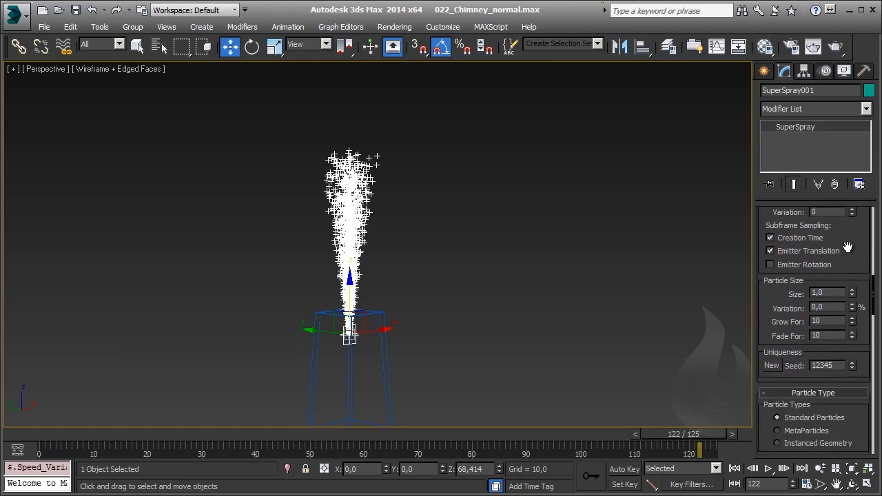
- Switch the particles to Facing type, displayed as meshes in the viewport
left_click(832, 292)
left_click_drag(846, 251, 821, 361)
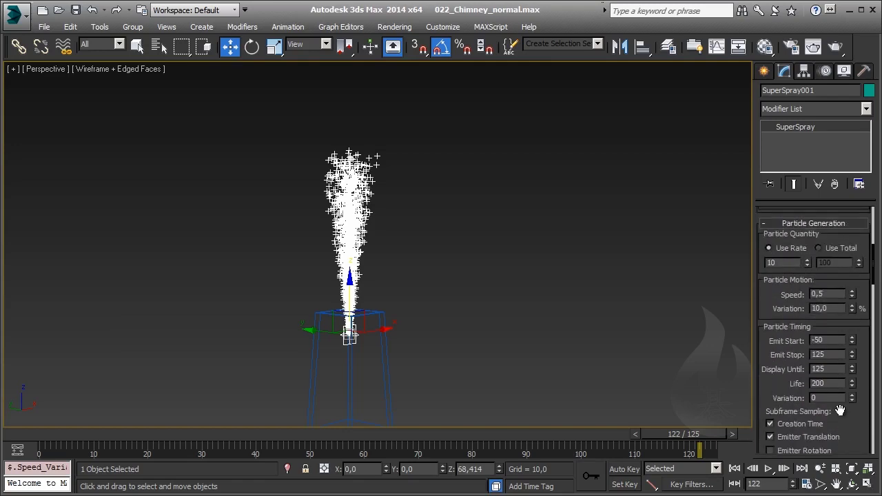
scroll(821, 361, "up", 3)
left_click(777, 354)
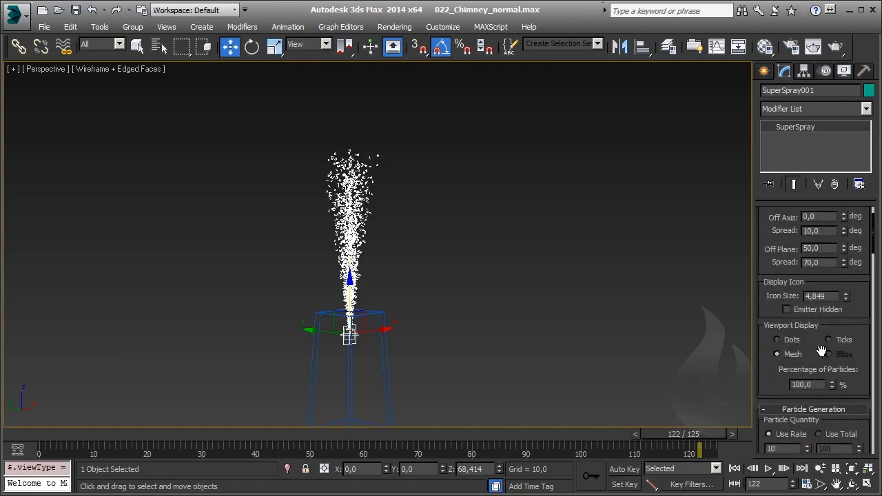
scroll(398, 216, "up", 3)
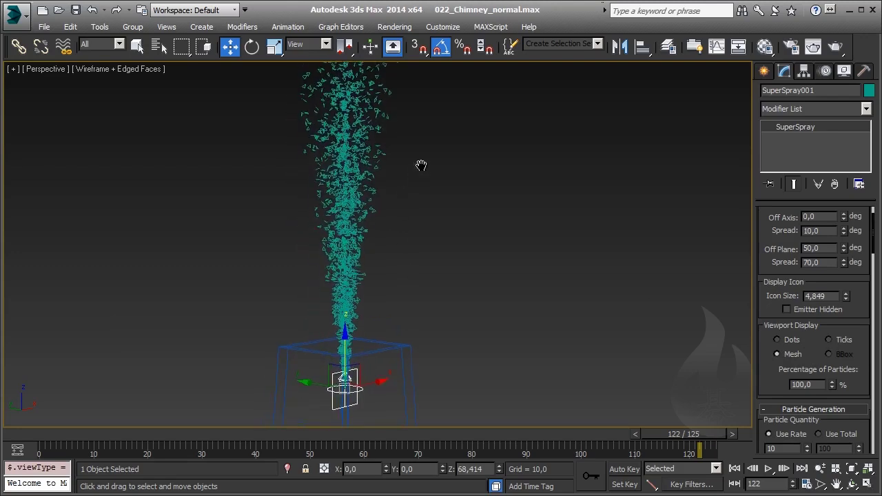
left_click_drag(419, 165, 301, 230)
left_click_drag(849, 315, 846, 215)
scroll(828, 295, "down", 3)
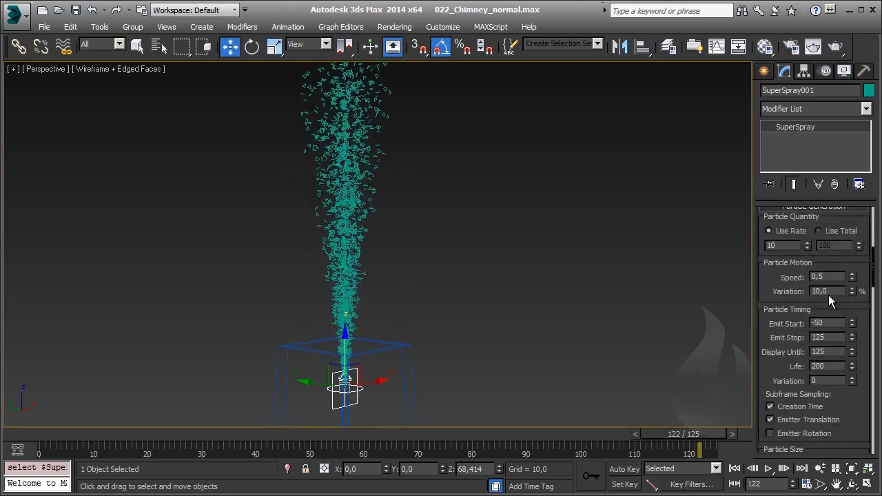
scroll(828, 295, "down", 3)
scroll(828, 296, "down", 3)
scroll(829, 297, "down", 3)
scroll(829, 303, "down", 2)
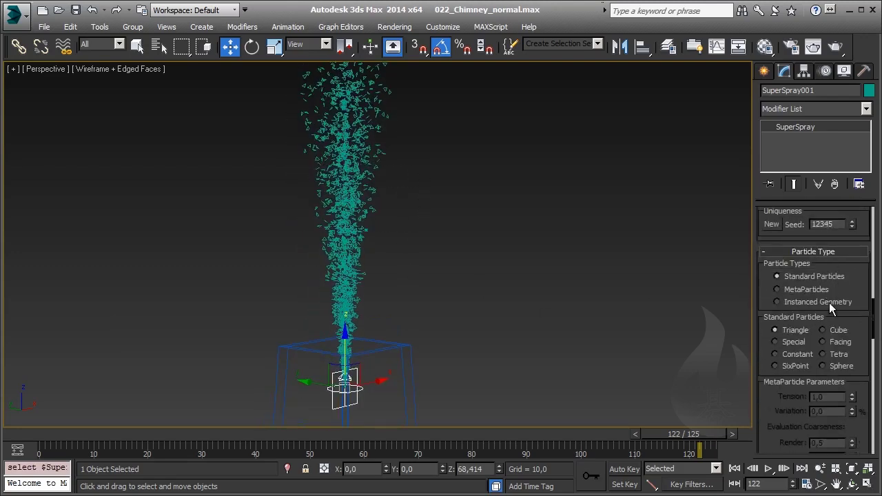
left_click(830, 342)
middle_click_drag(420, 304, 421, 320)
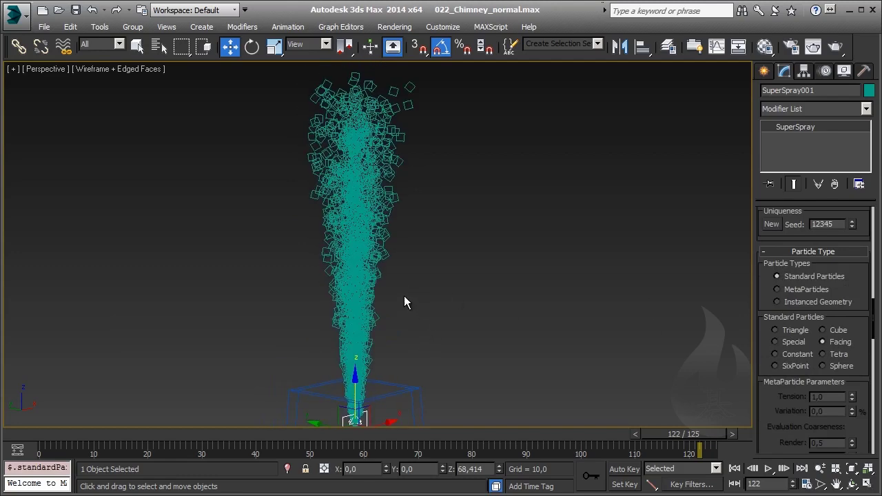
- Reselect SuperSpray001 and enlarge the Particle Size to about 2.66
scroll(403, 295, "up", 2)
scroll(386, 282, "up", 2)
scroll(369, 275, "up", 1)
left_click_drag(485, 240, 152, 325)
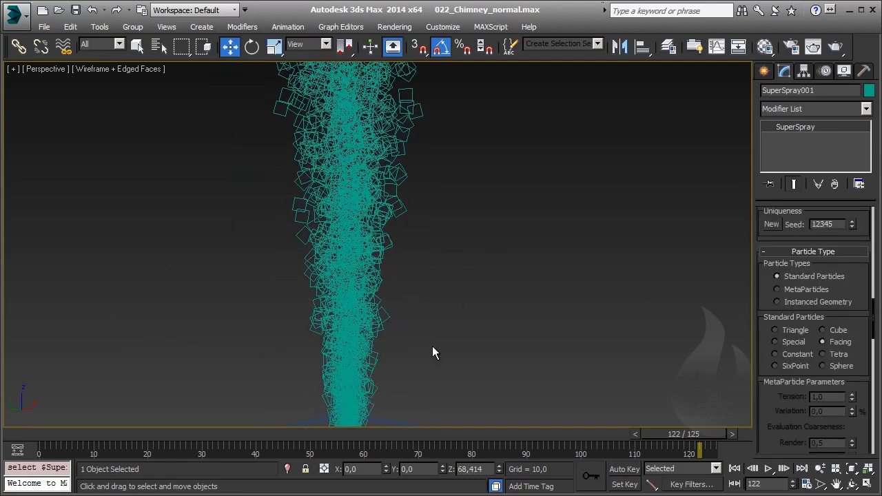
scroll(849, 282, "up", 3)
scroll(842, 409, "up", 5)
scroll(841, 409, "up", 4)
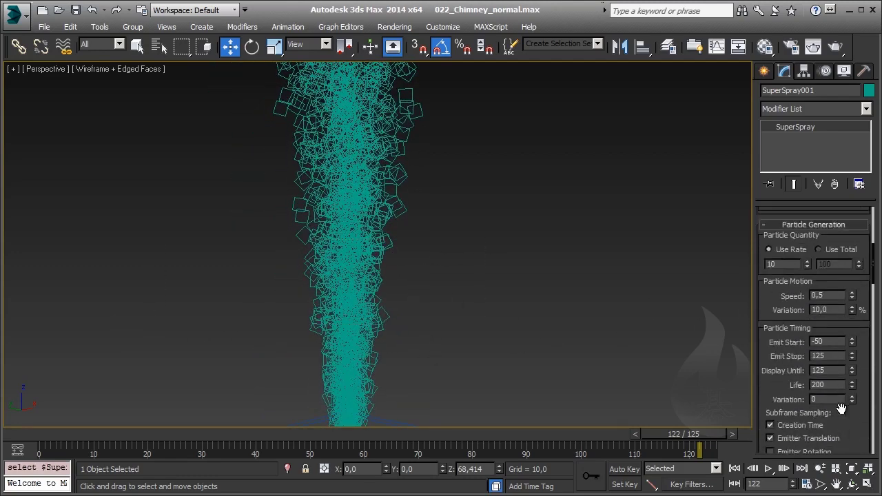
scroll(841, 399, "down", 5)
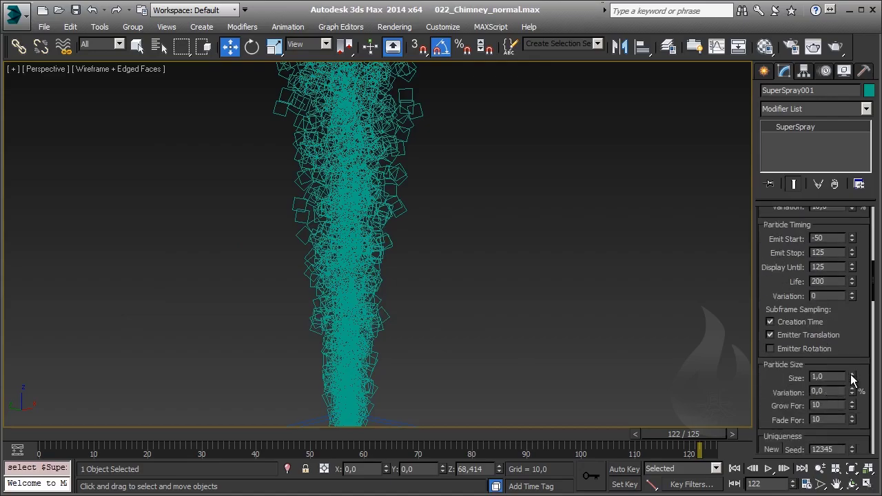
left_click_drag(852, 378, 851, 260)
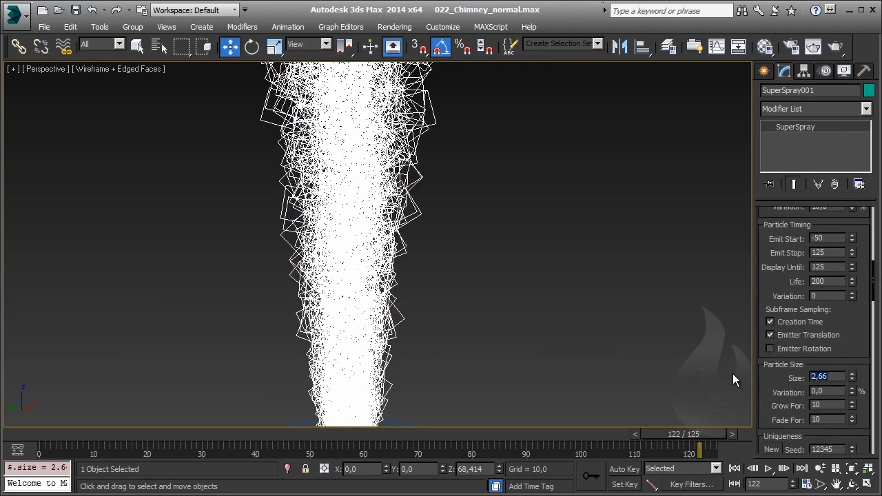
- Set the Particle Size to 6
type("6")
key("Return")
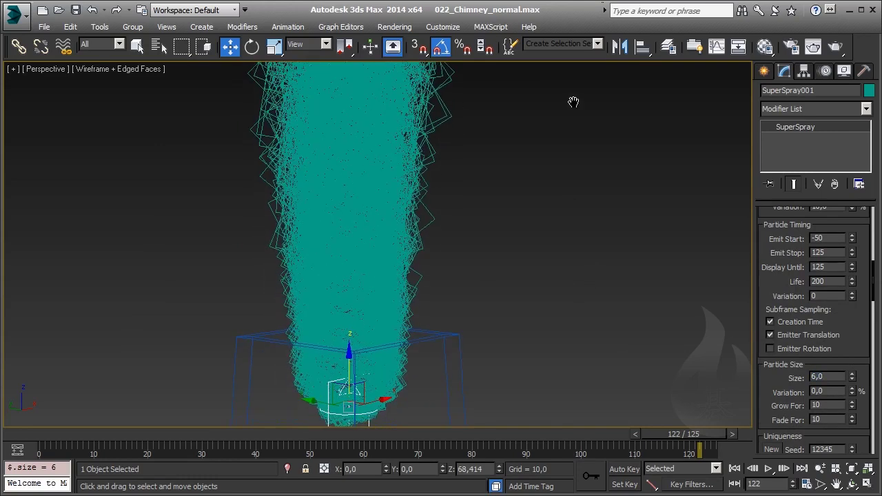
mouse_move(573, 102)
middle_mouse_down()
mouse_move(355, 329)
mouse_move(375, 327)
middle_mouse_up()
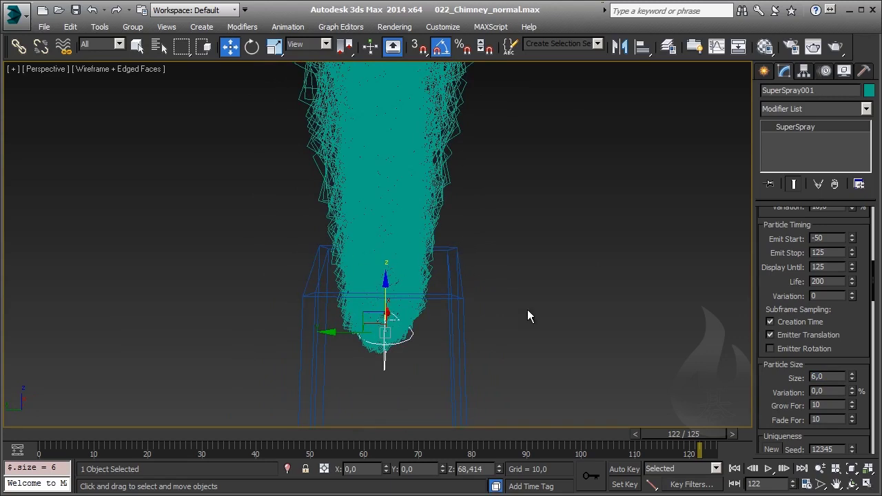
middle_click_drag(526, 316, 531, 289)
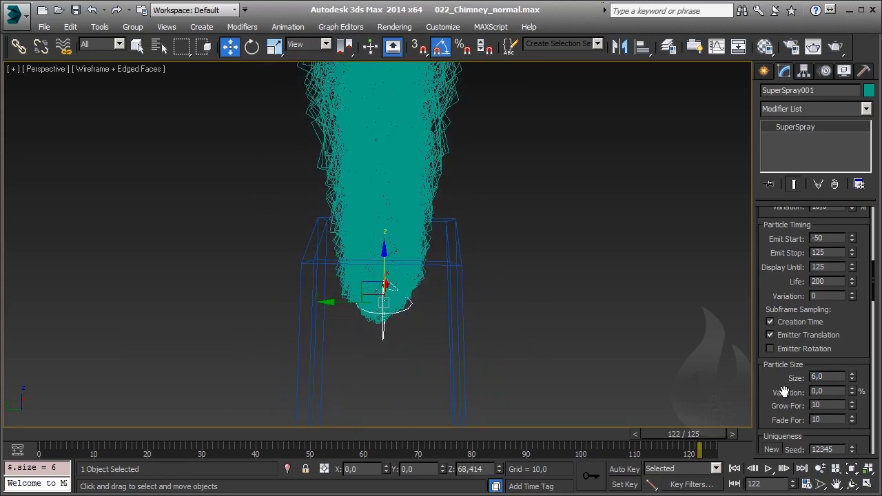
- Set the size Variation to 10% and reset Fade For to 0
left_click_drag(784, 391, 783, 375)
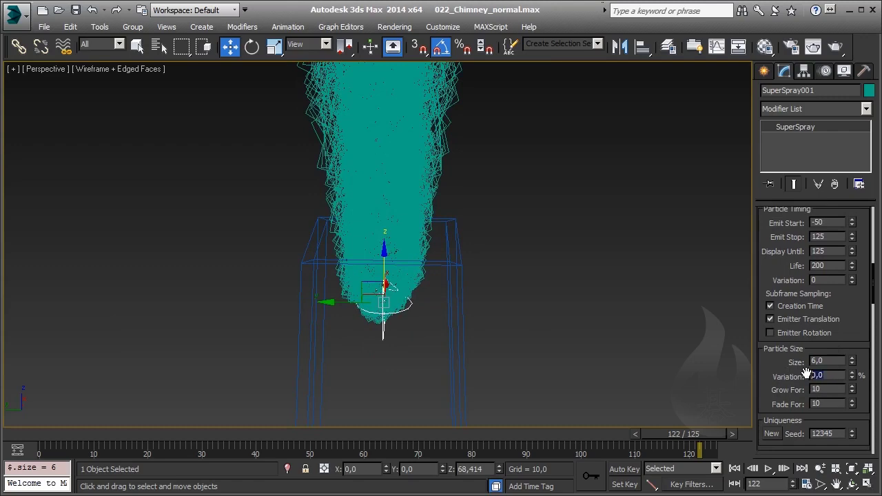
type("25")
key("Return")
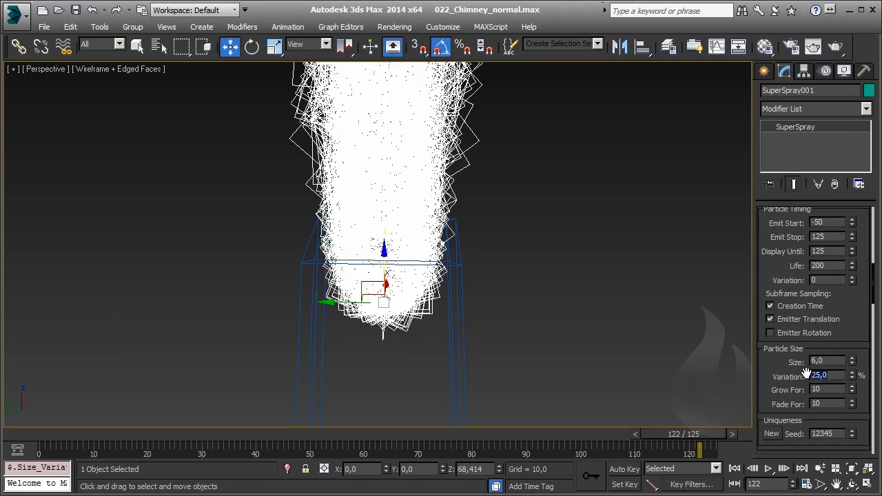
type("10")
key("Return")
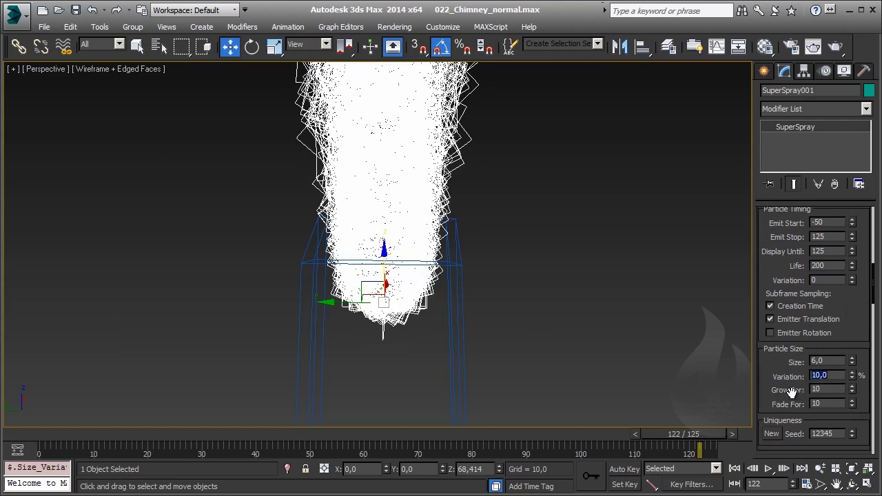
right_click(851, 406)
scroll(474, 282, "down", 3)
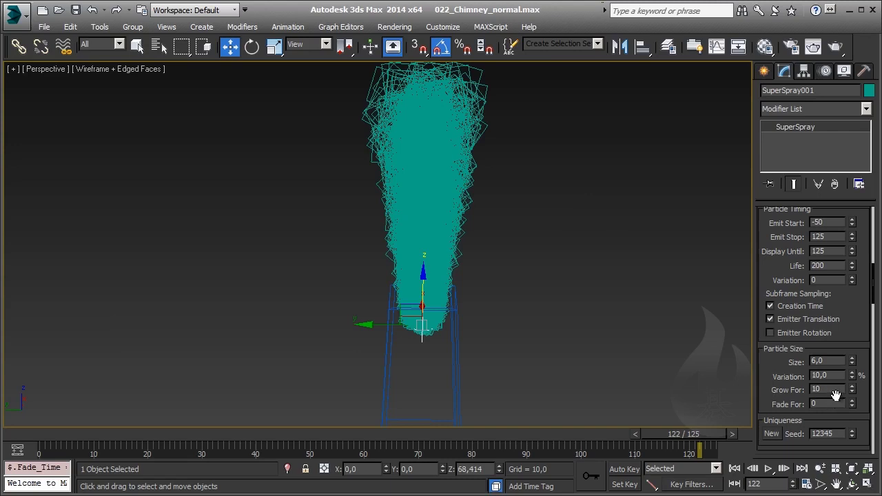
- Set the particles' Grow For time to 60 frames so the plume starts thin
left_click_drag(851, 390, 841, 62)
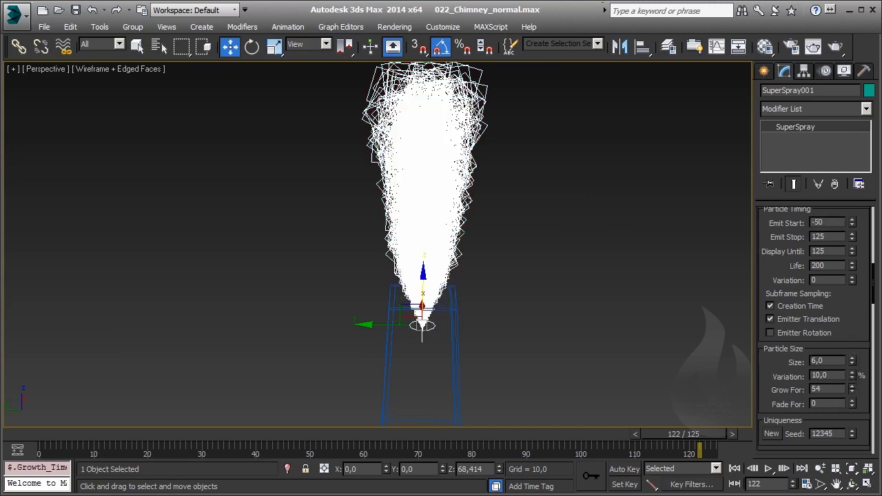
left_click_drag(841, 62, 841, 58)
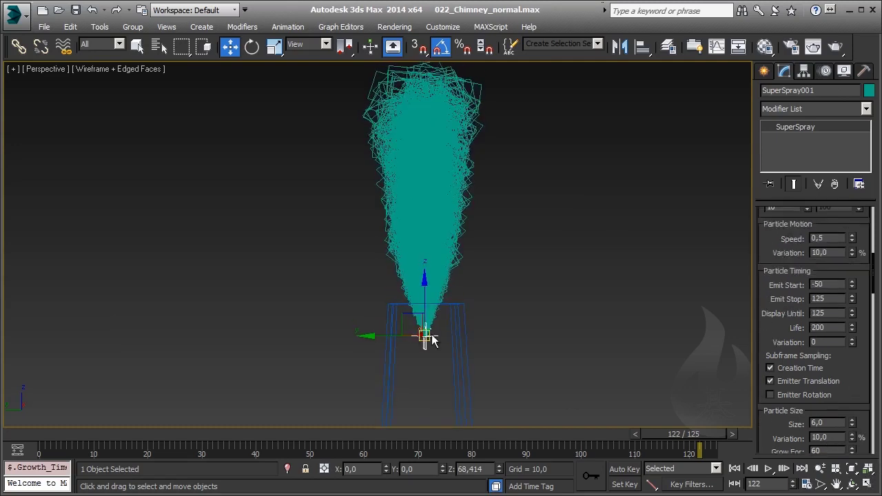
middle_click_drag(423, 338, 540, 361, "alt")
scroll(860, 360, "down", 1)
scroll(839, 375, "down", 2)
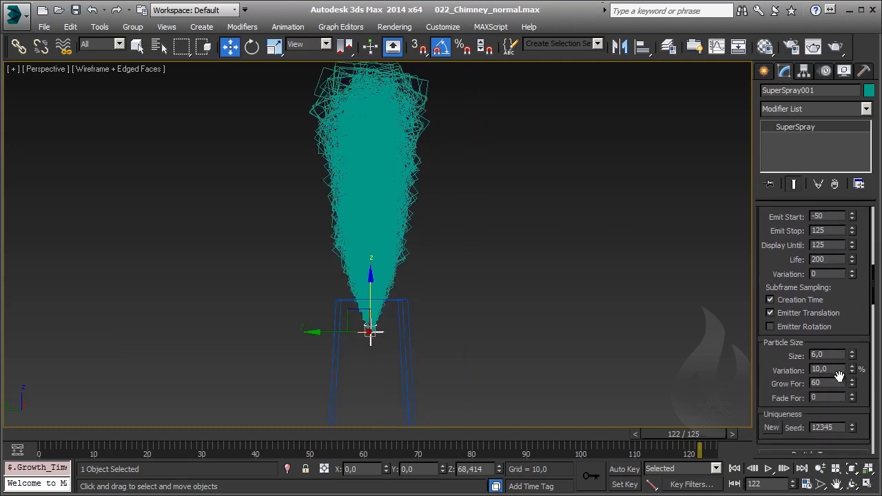
double_click(837, 383)
type("50")
scroll(772, 324, "down", 2)
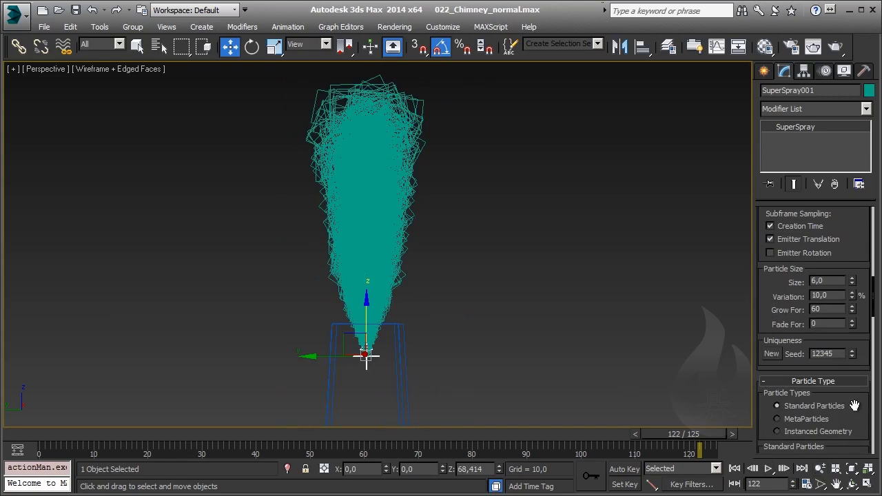
scroll(854, 406, "down", 2)
scroll(824, 292, "down", 1)
scroll(818, 345, "down", 2)
scroll(818, 345, "down", 1)
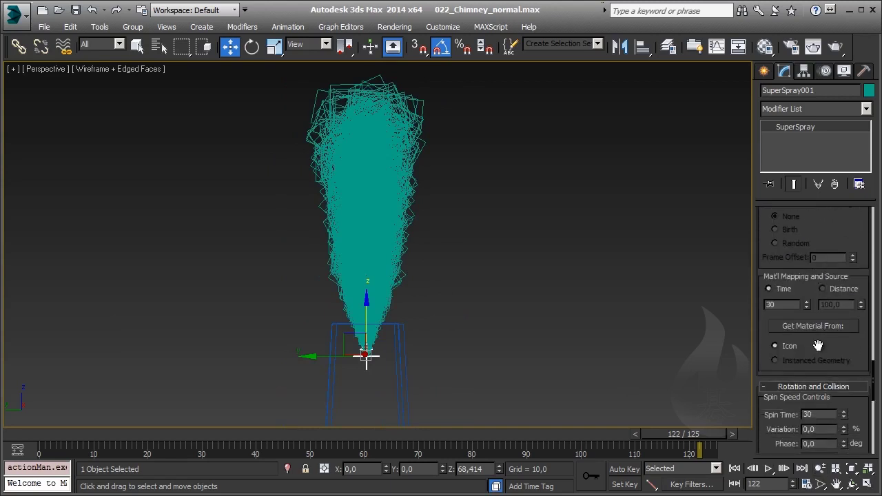
scroll(818, 345, "down", 1)
scroll(817, 345, "down", 1)
- Set the particle Spin Time to 200 frames with 25% variation
mouse_move(75, 432)
left_mouse_down()
mouse_move(320, 448)
mouse_move(413, 468)
mouse_move(452, 454)
mouse_move(222, 448)
mouse_move(252, 449)
left_mouse_up()
key("w")
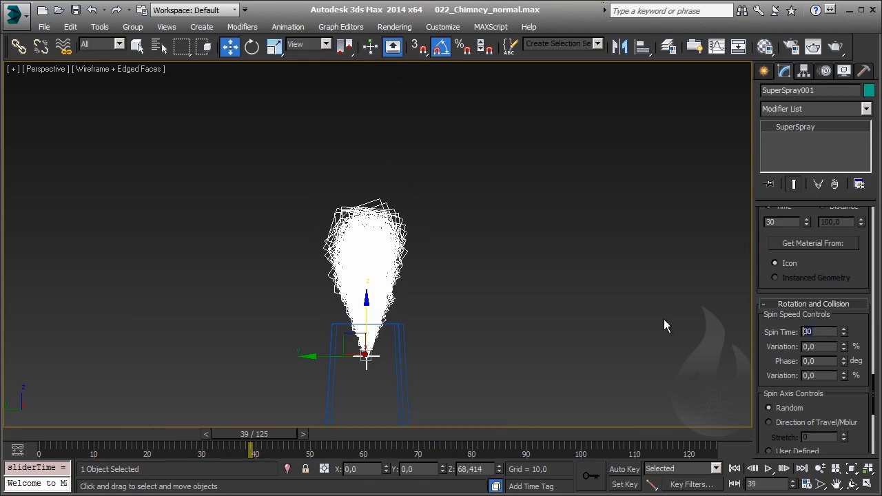
type("200")
key("Return")
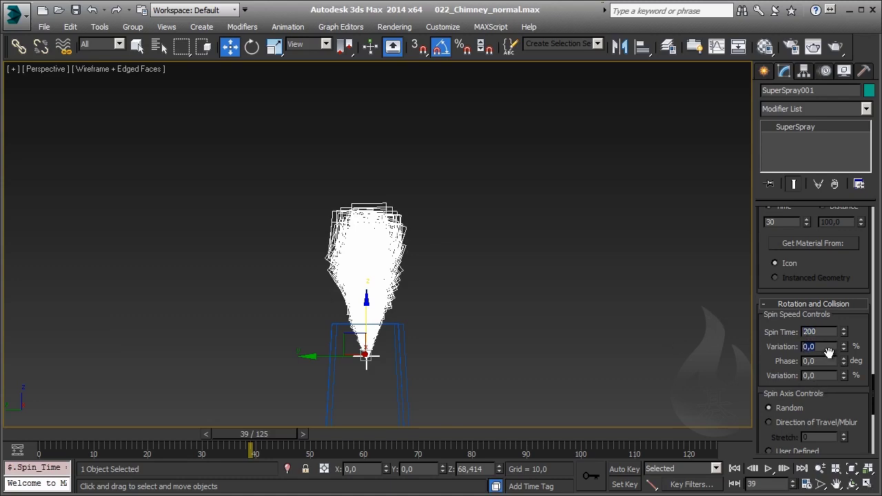
type("25")
key("Return")
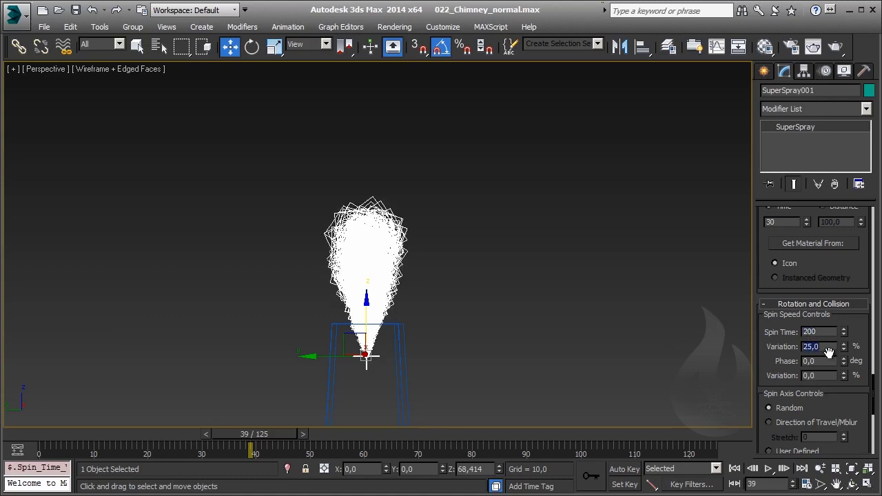
- Rewind to frame 0 and play the smoke animation in Smooth + Highlights shading
left_click(735, 468)
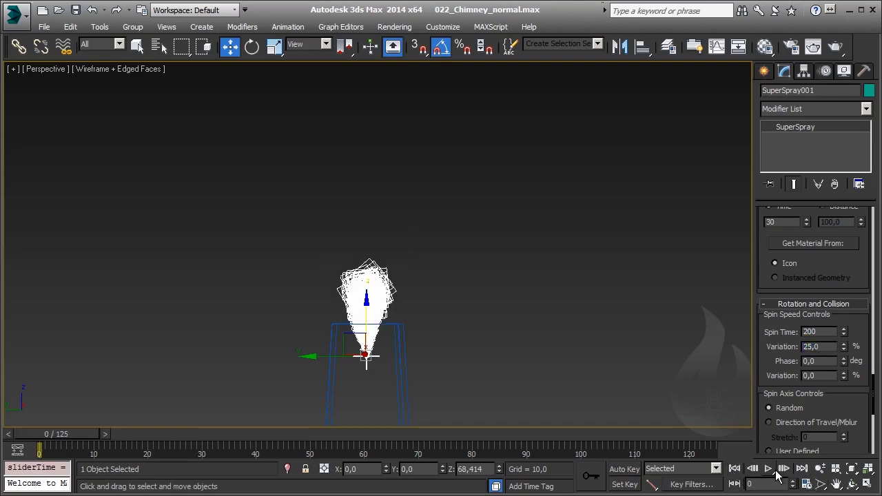
left_click(770, 470)
key("F3")
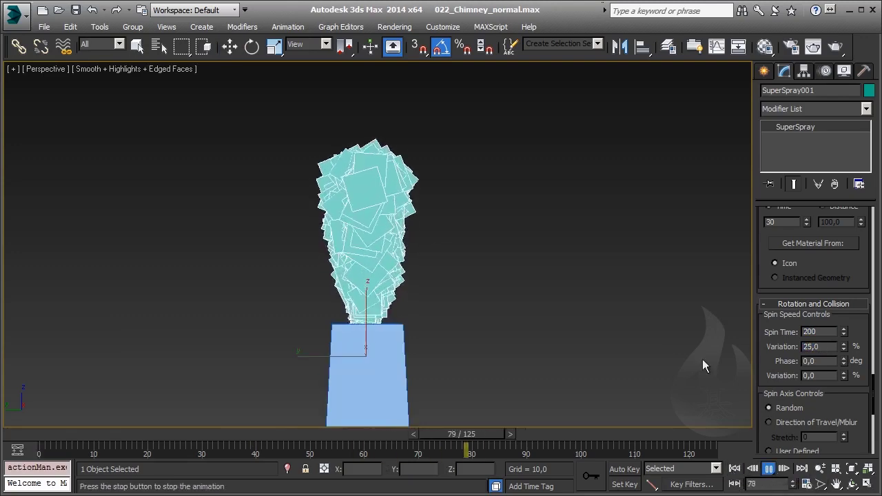